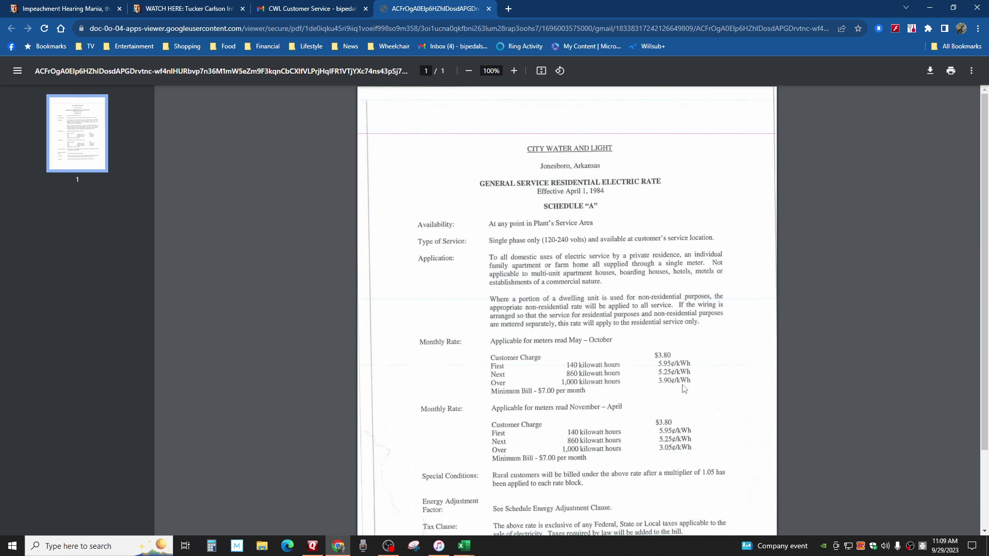
# Step: Review the City Water and Light rate schedule, then switch to the EV Stats workbook in Excel and examine the monthly Electricity $/kWh values
pyautogui.scroll(-1, 683, 388)
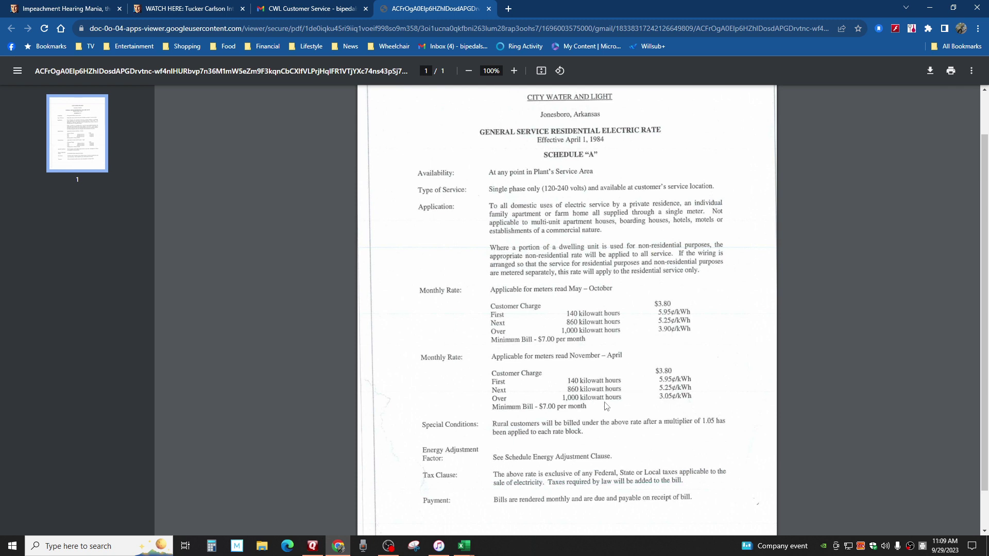
pyautogui.click(464, 548)
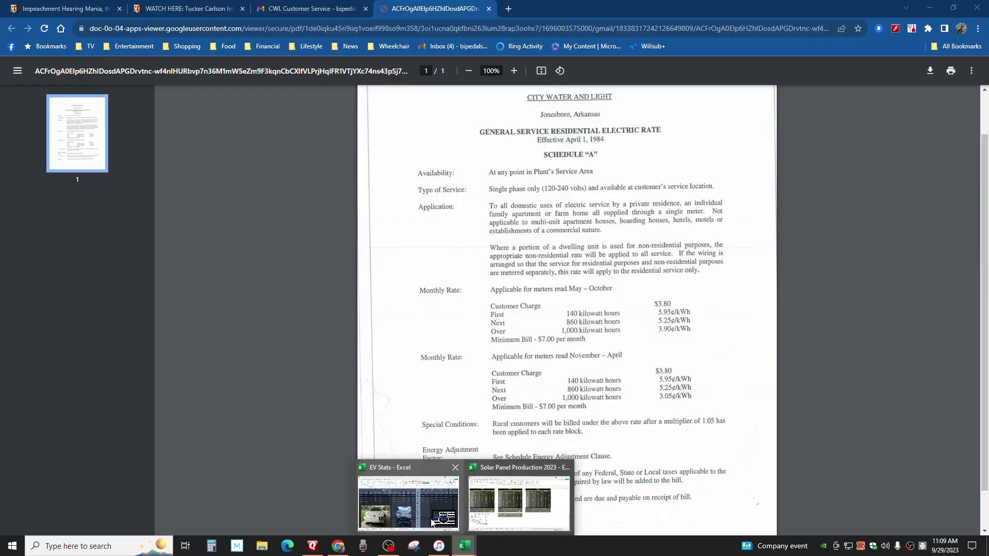
pyautogui.click(410, 508)
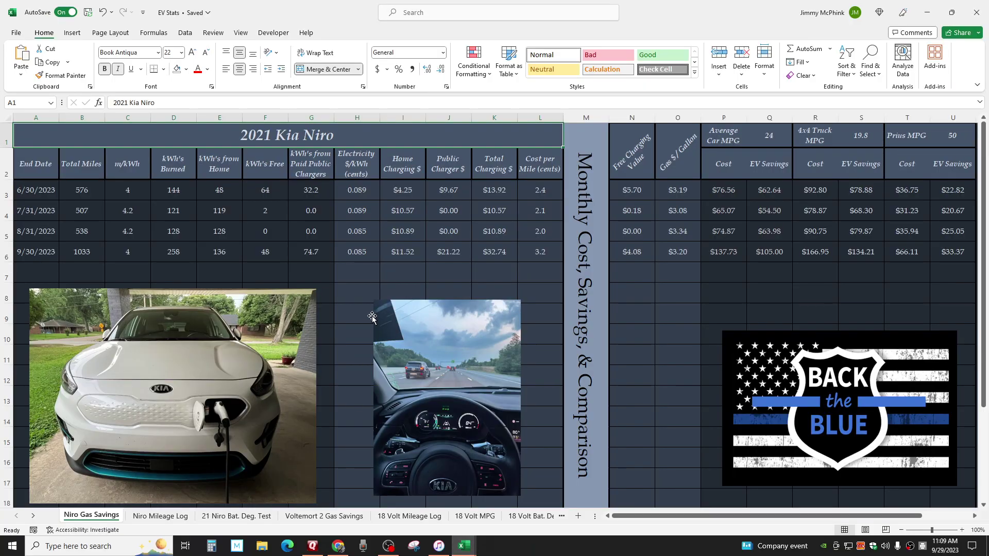
pyautogui.click(601, 199)
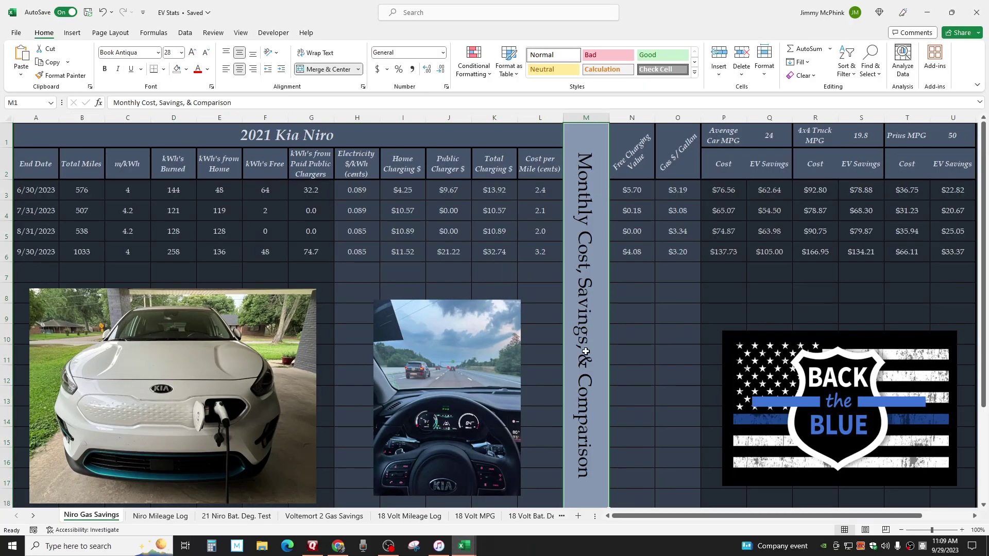
pyautogui.click(354, 190)
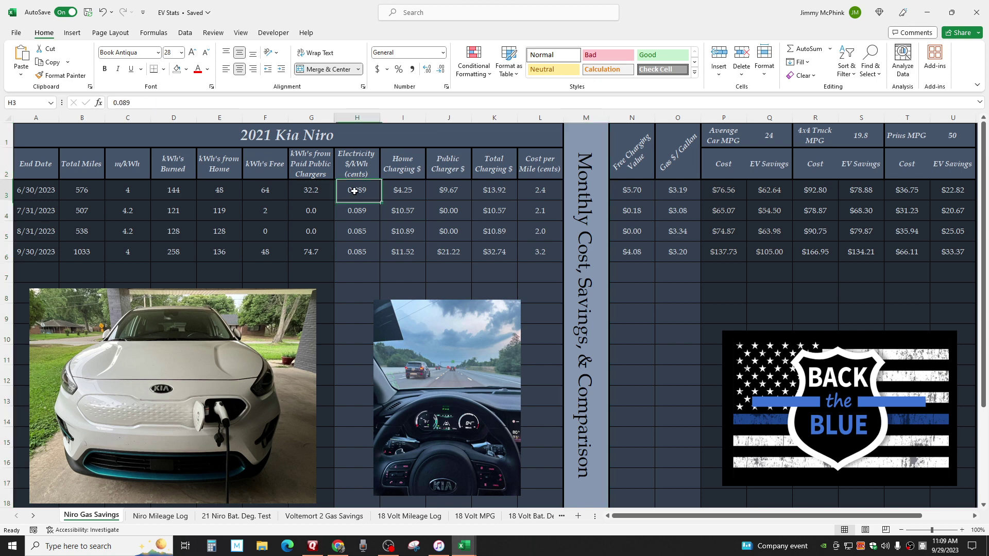
pyautogui.click(354, 211)
pyautogui.click(355, 239)
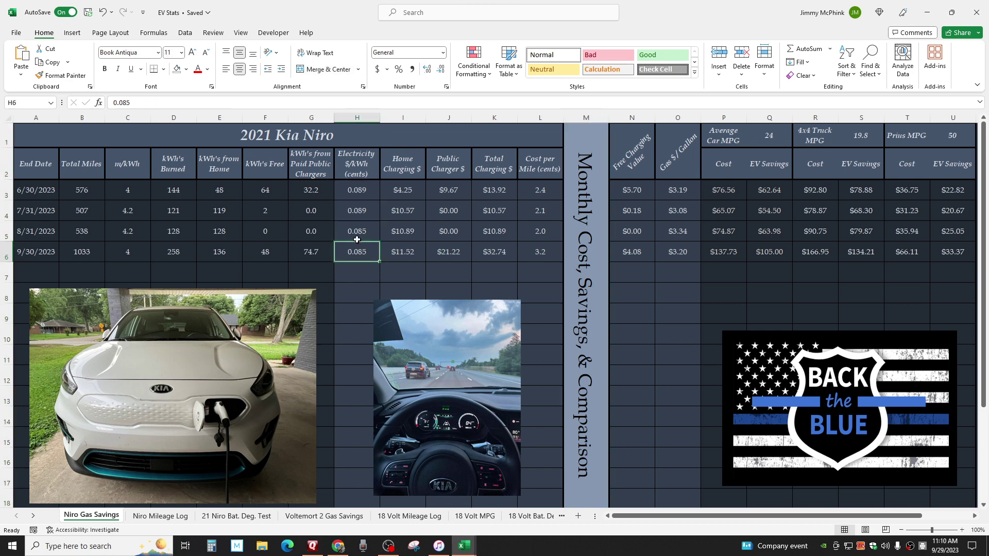
pyautogui.click(357, 211)
pyautogui.click(365, 192)
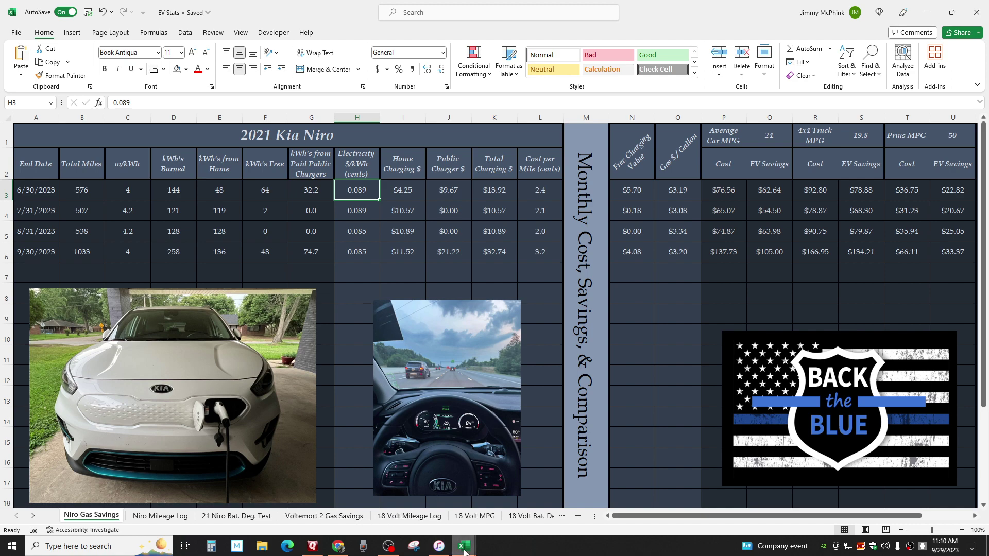
# Step: Switch to the Solar Panel Production 2023 workbook and select the area around the Electric Rates before Monthly Cost Adjustment block
pyautogui.moveTo(464, 546)
pyautogui.click(517, 502)
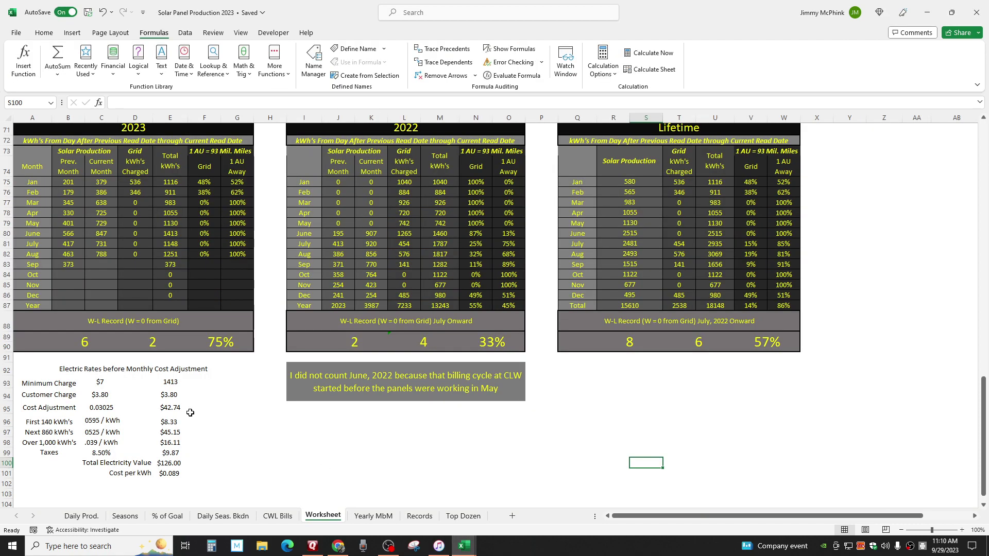
pyautogui.click(35, 358)
pyautogui.moveTo(34, 359); pyautogui.dragTo(253, 536)
pyautogui.click(270, 494)
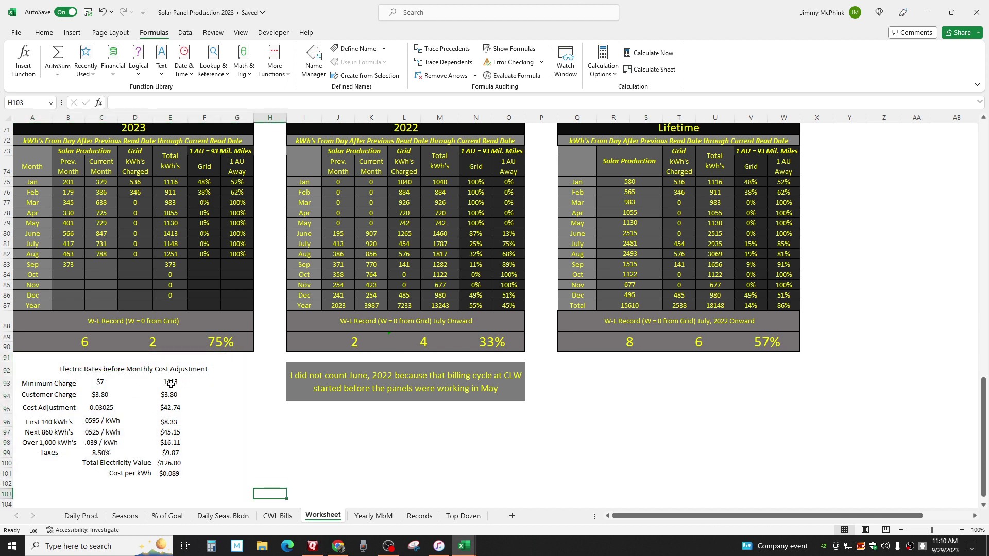
# Step: Examine the kWh figure in the electric rates block against June 2023's total, plus the customer charge and cost adjustment calculation
pyautogui.click(169, 381)
pyautogui.click(167, 231)
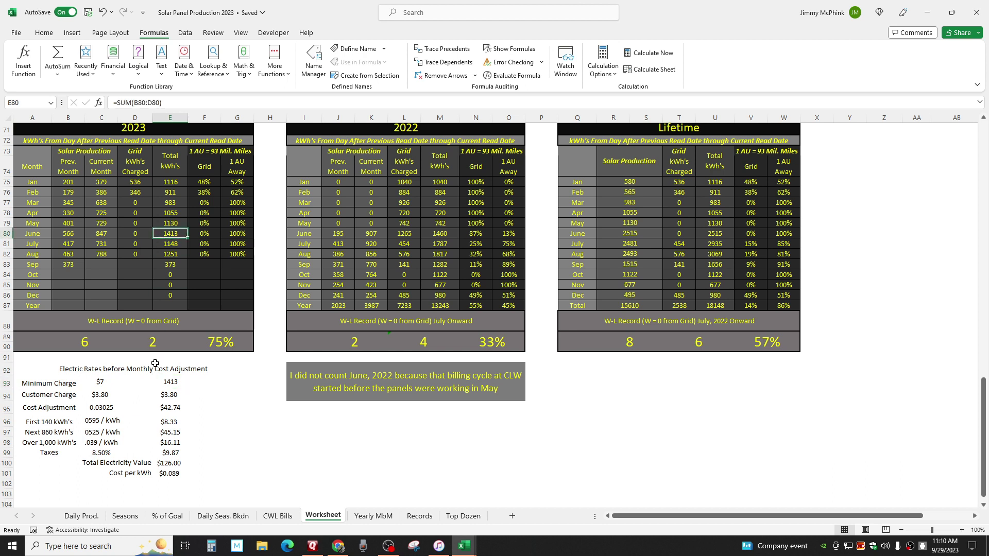
pyautogui.click(101, 397)
pyautogui.click(110, 408)
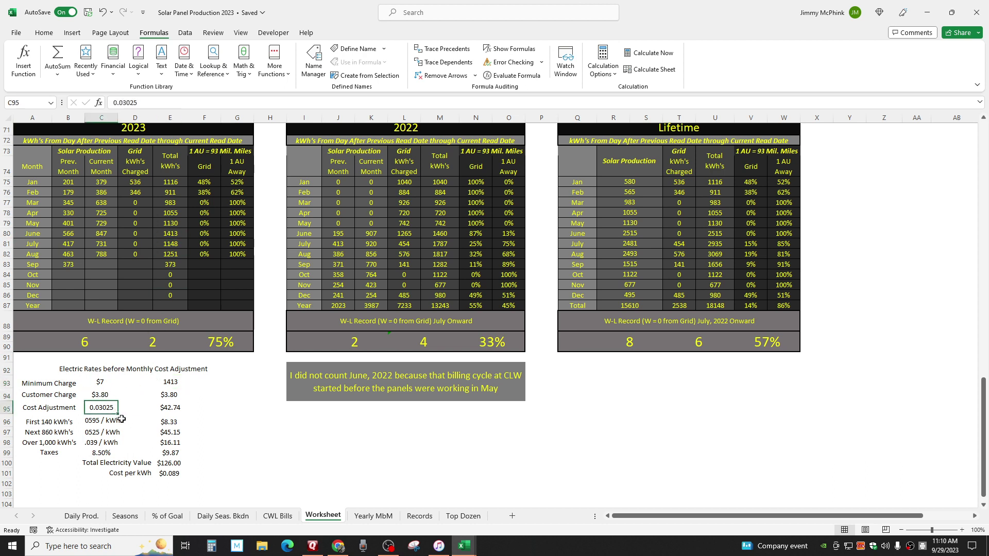
pyautogui.click(171, 408)
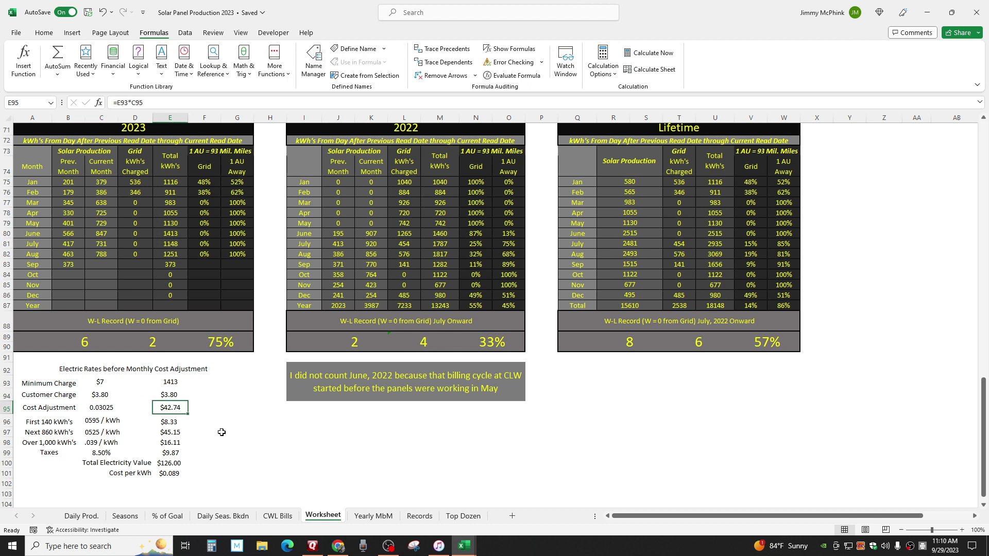
pyautogui.click(103, 408)
pyautogui.click(176, 382)
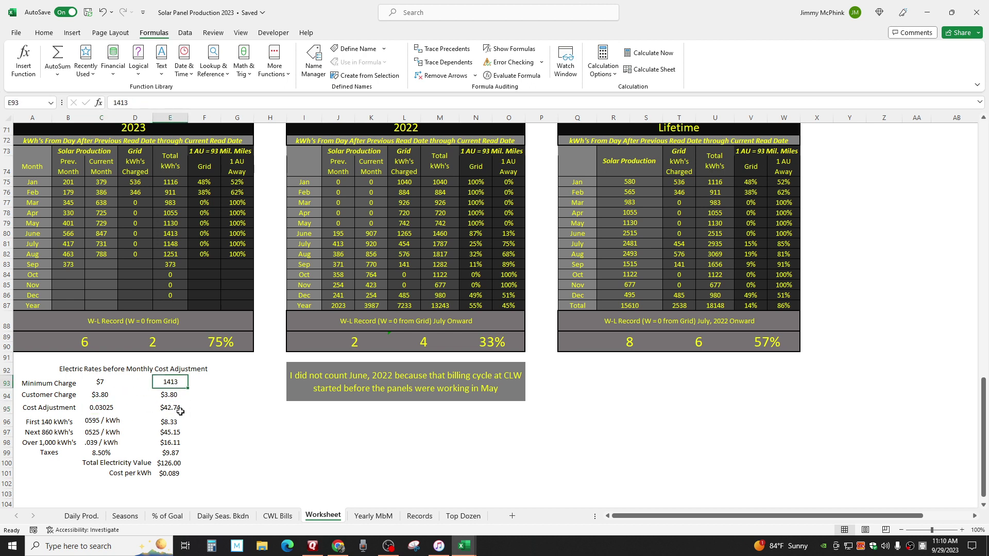
# Step: Inspect the formulas for the three kWh rate tiers, taxes, Total Electricity Value and Cost per kWh
pyautogui.click(176, 421)
pyautogui.click(178, 434)
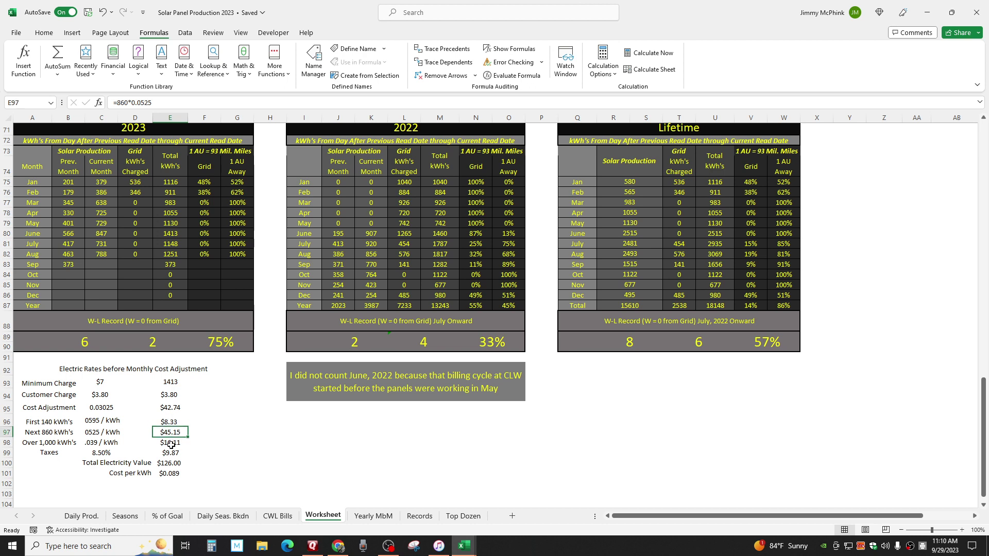
pyautogui.click(171, 444)
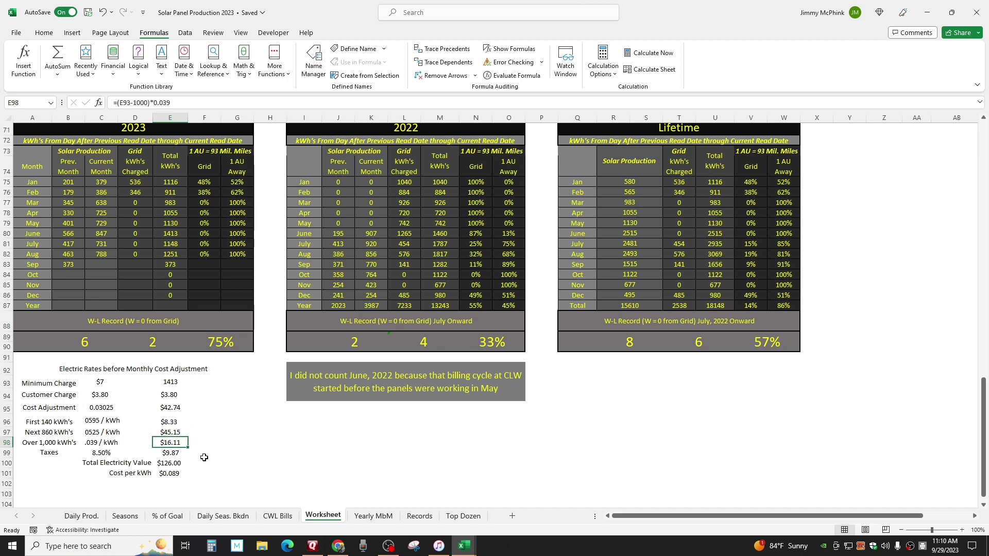
pyautogui.click(171, 453)
pyautogui.click(179, 466)
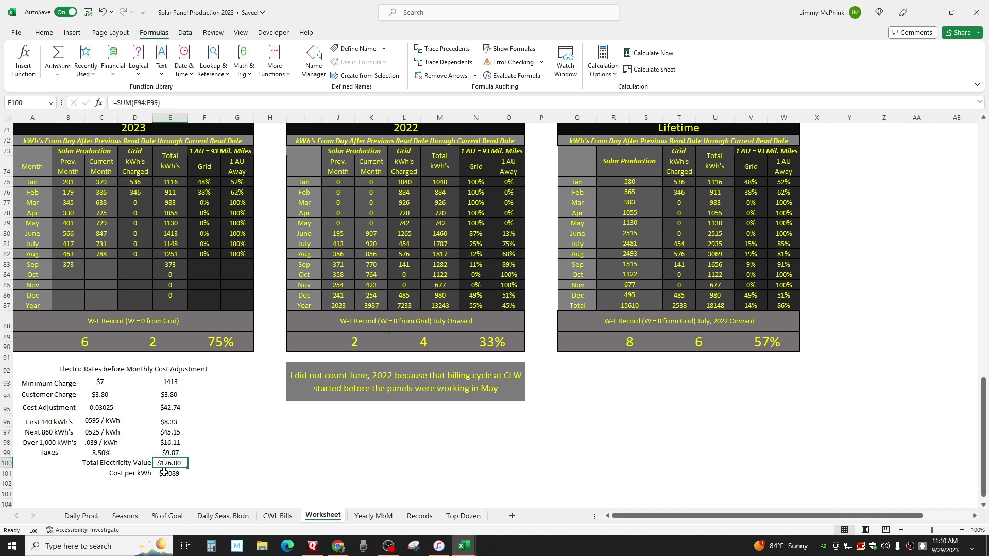
pyautogui.click(163, 473)
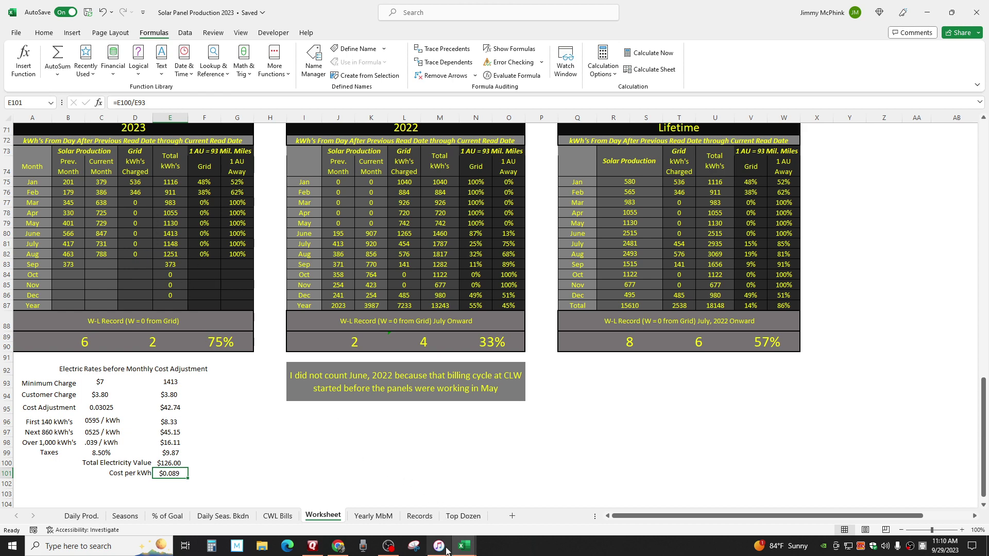
# Step: Switch to the EV Stats workbook and select the four monthly EV Savings values under 4x4 Truck MPG to review them
pyautogui.click(463, 547)
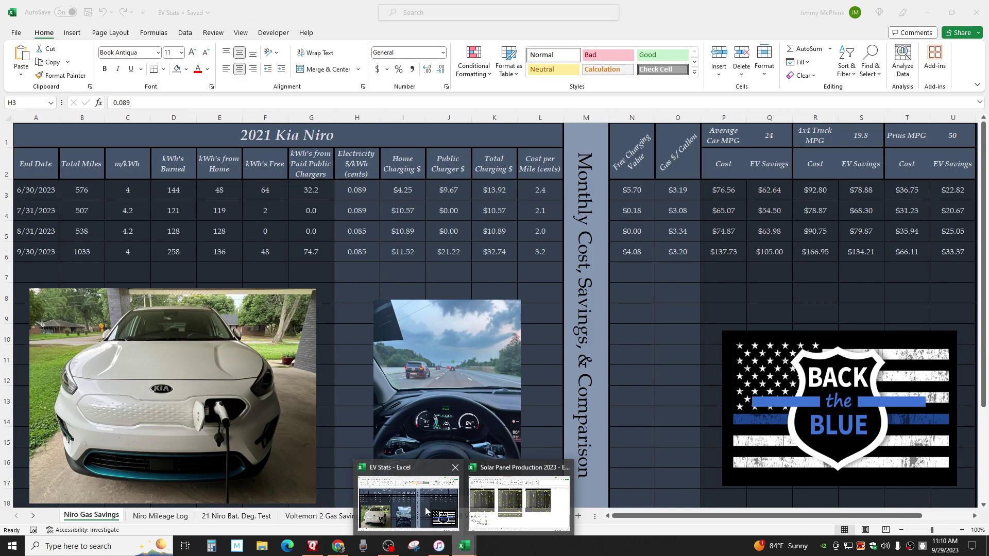
pyautogui.click(425, 512)
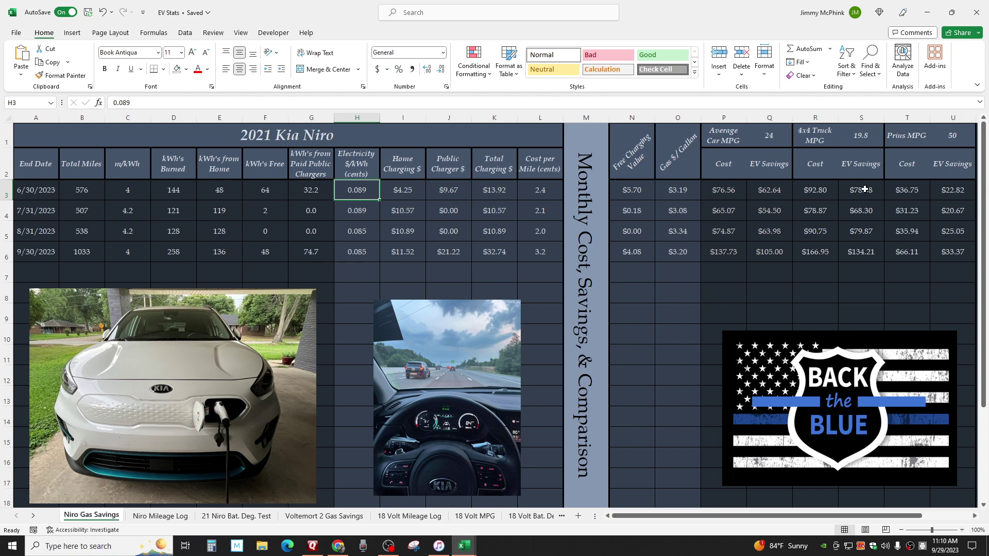
pyautogui.moveTo(865, 190); pyautogui.dragTo(866, 246)
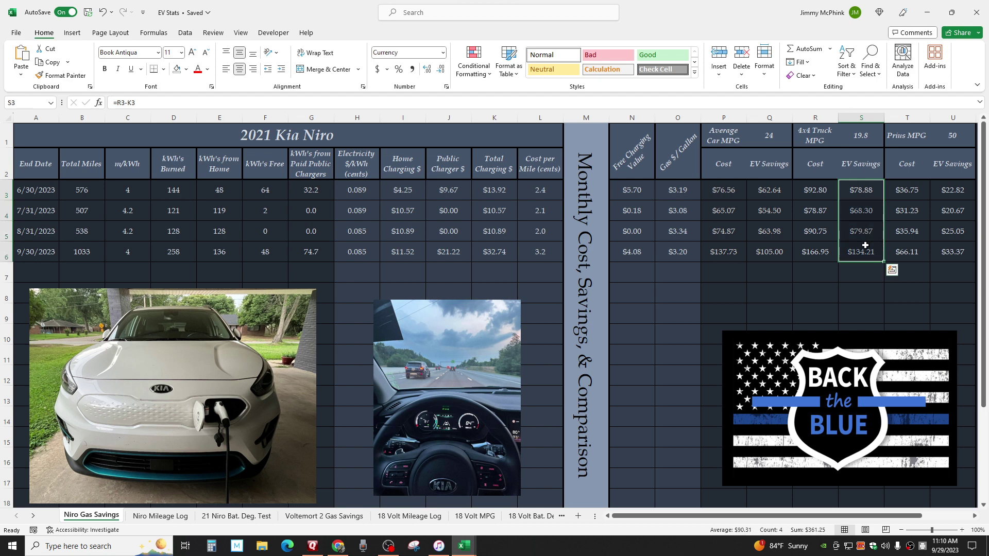
pyautogui.click(841, 279)
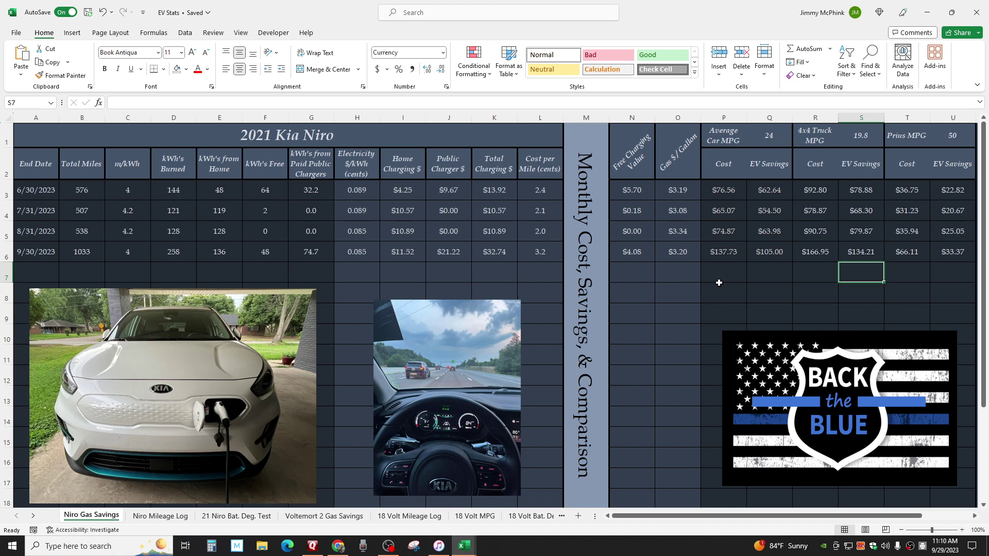
# Step: Switch to Chrome and view the City Water and Light residential electric rate schedule PDF
pyautogui.click(466, 547)
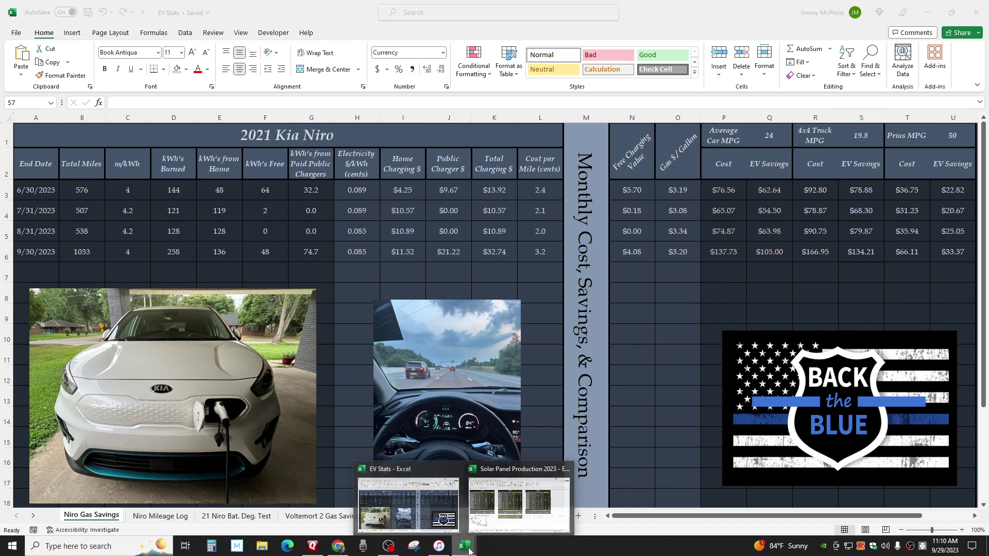
pyautogui.click(493, 513)
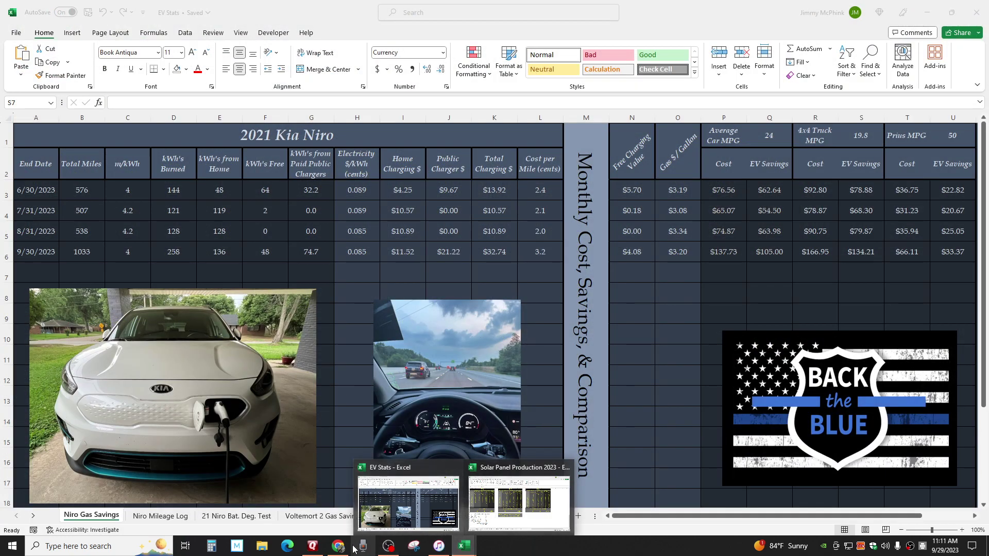
pyautogui.click(337, 549)
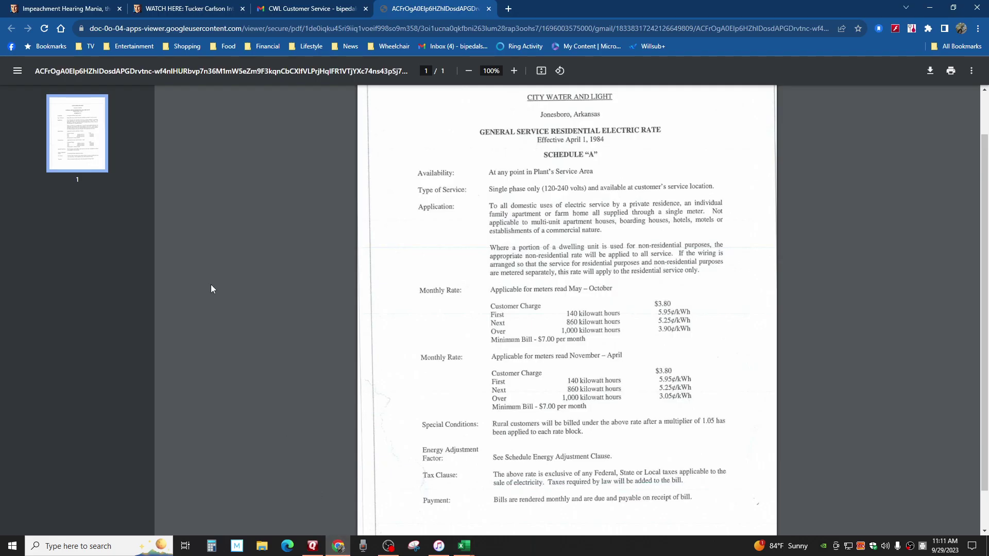